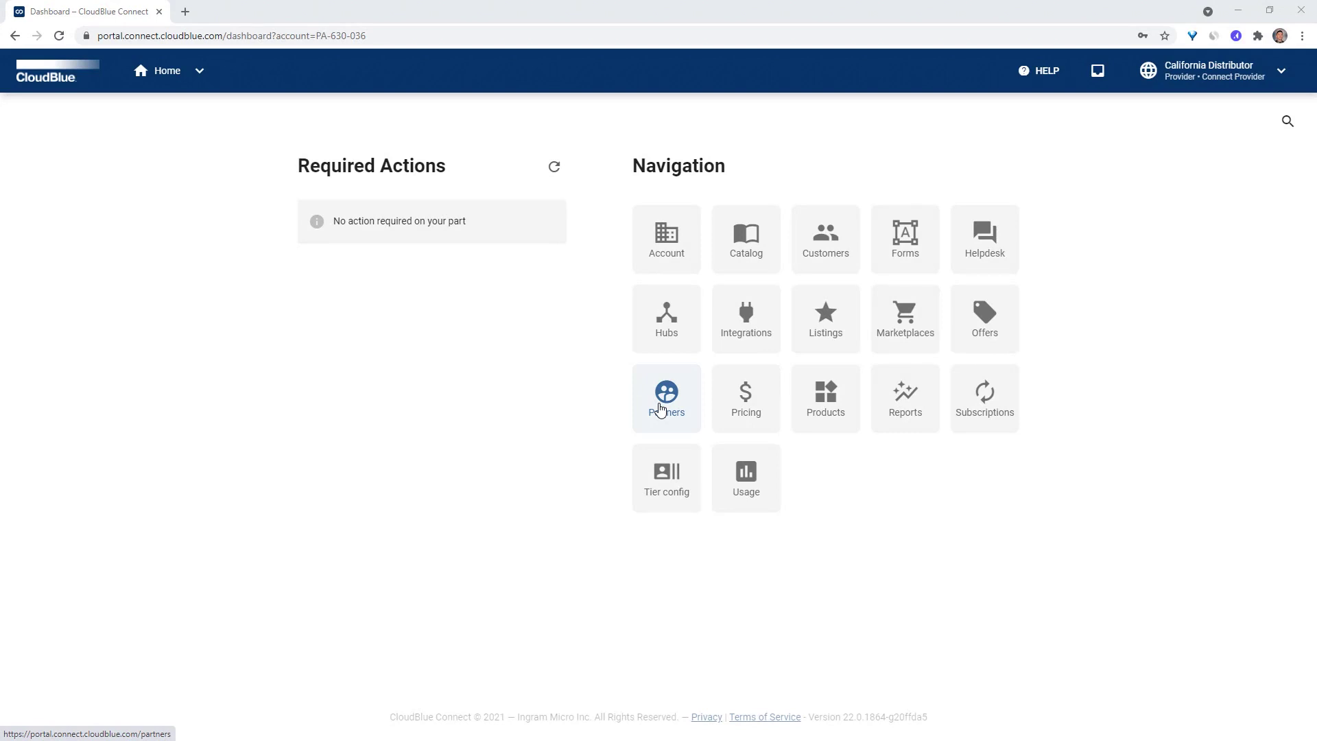
- Go to Partners and show its Agreements list
left_click(659, 410)
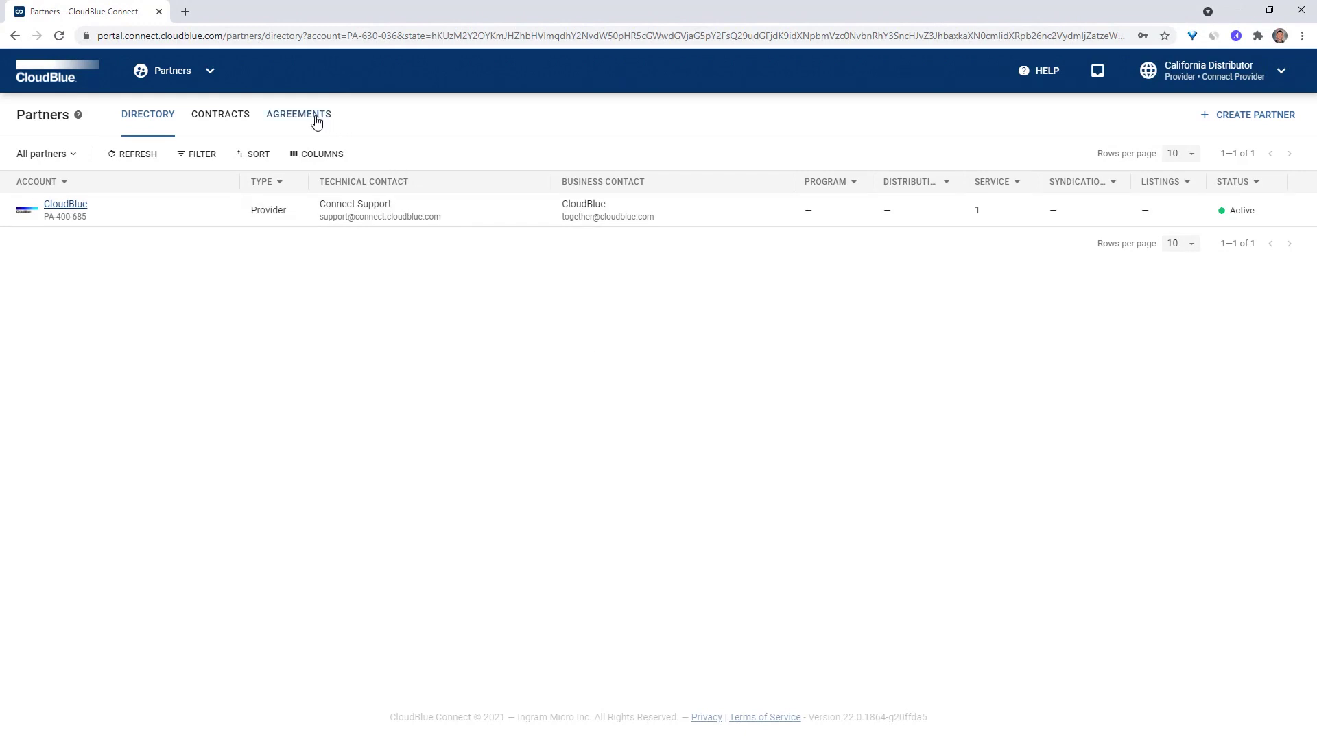
left_click(315, 118)
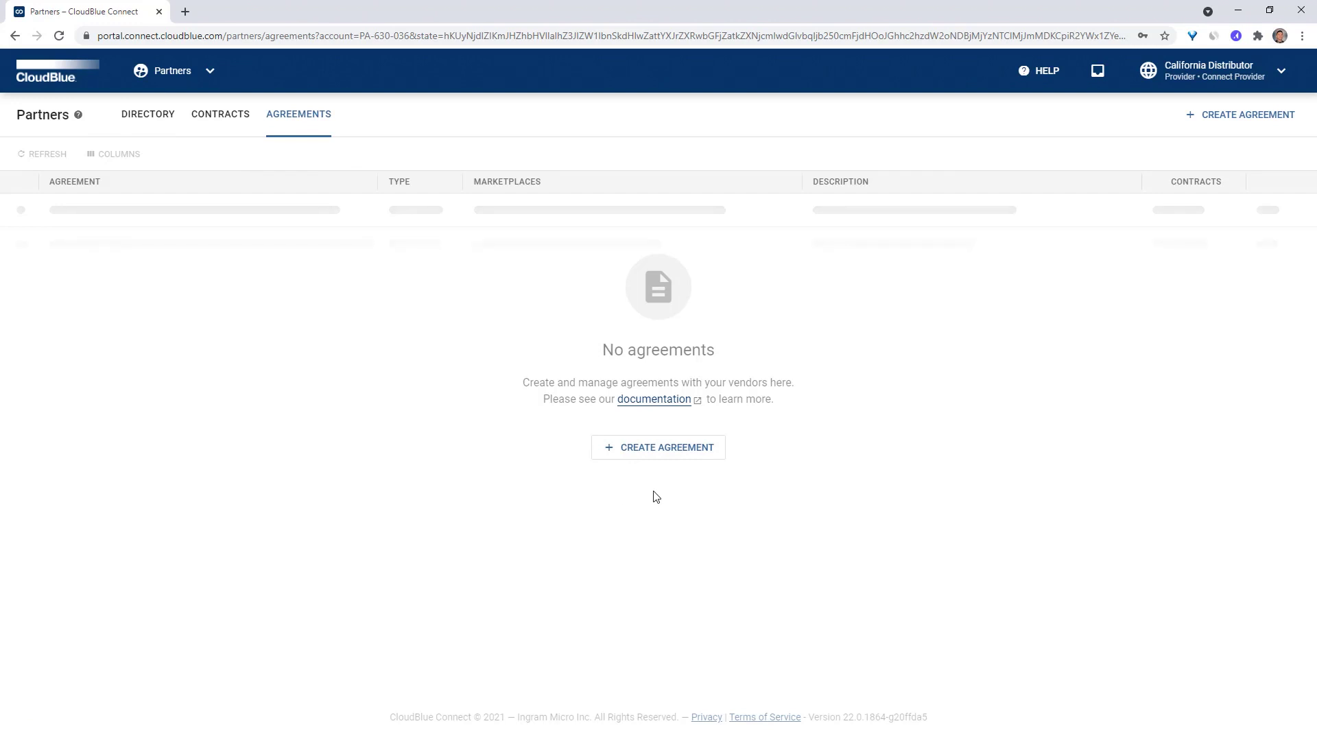
- Start a Program agreement named and described 'Cloud Vendor Terms of Service for California Vendor'
left_click(659, 451)
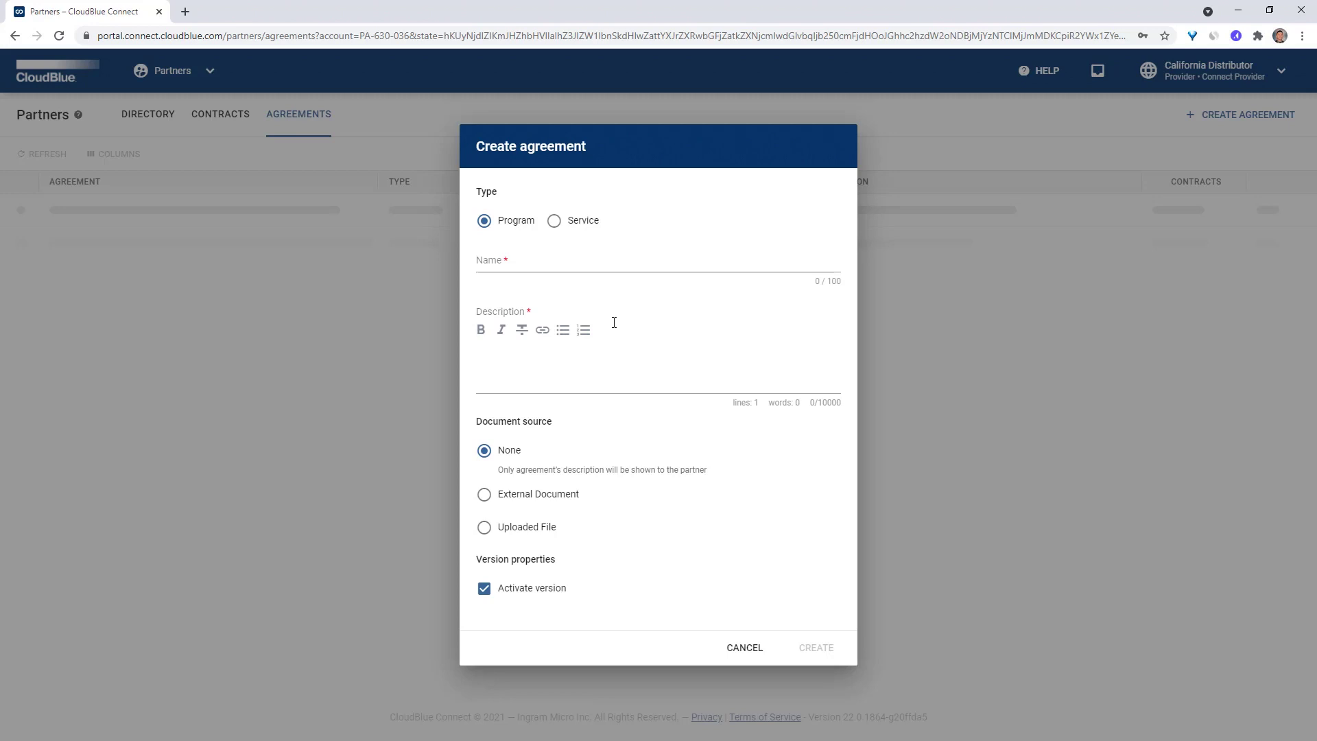
left_click(614, 260)
type("Cloud Vendor Terms of Service for California Vendor")
left_click(666, 365)
type("Cloud Vendor Terms of Service for California Vendor")
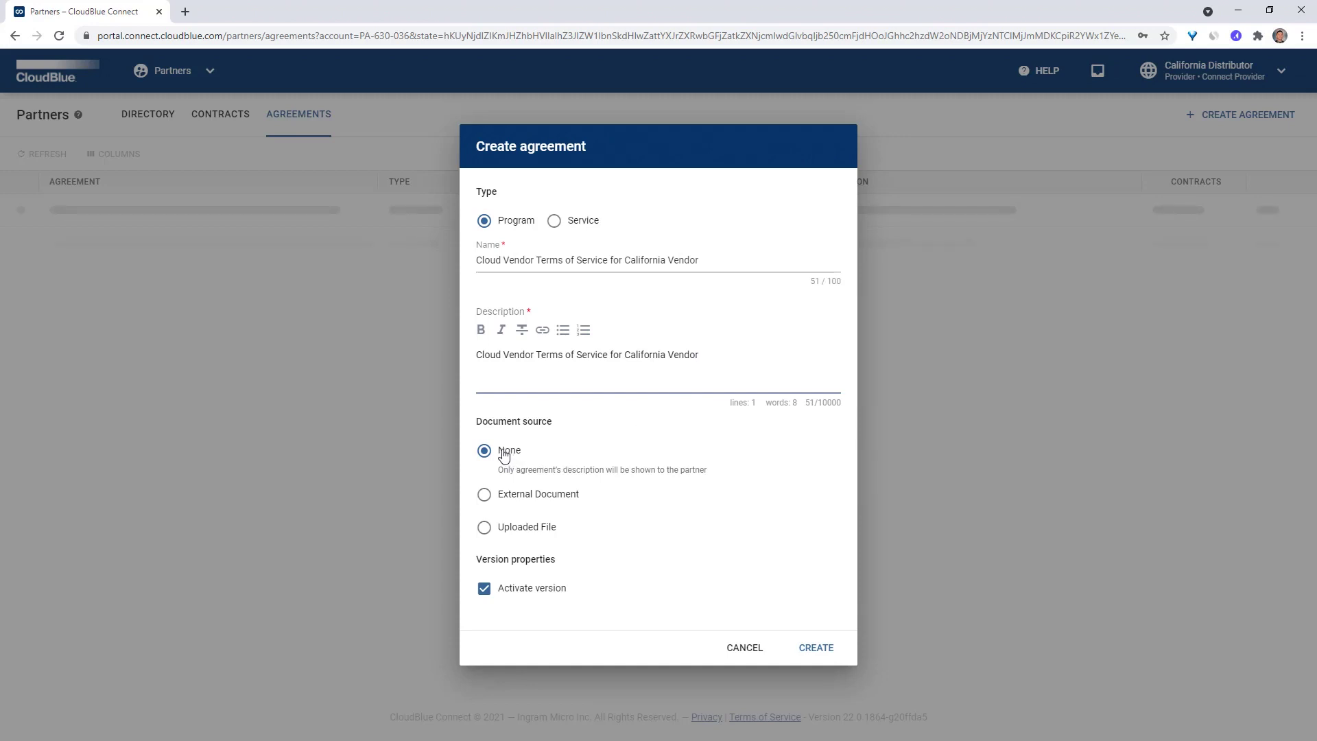
- Set the document source to Uploaded File and attach California Vendor Agreement.pdf from Downloads
left_click(489, 495)
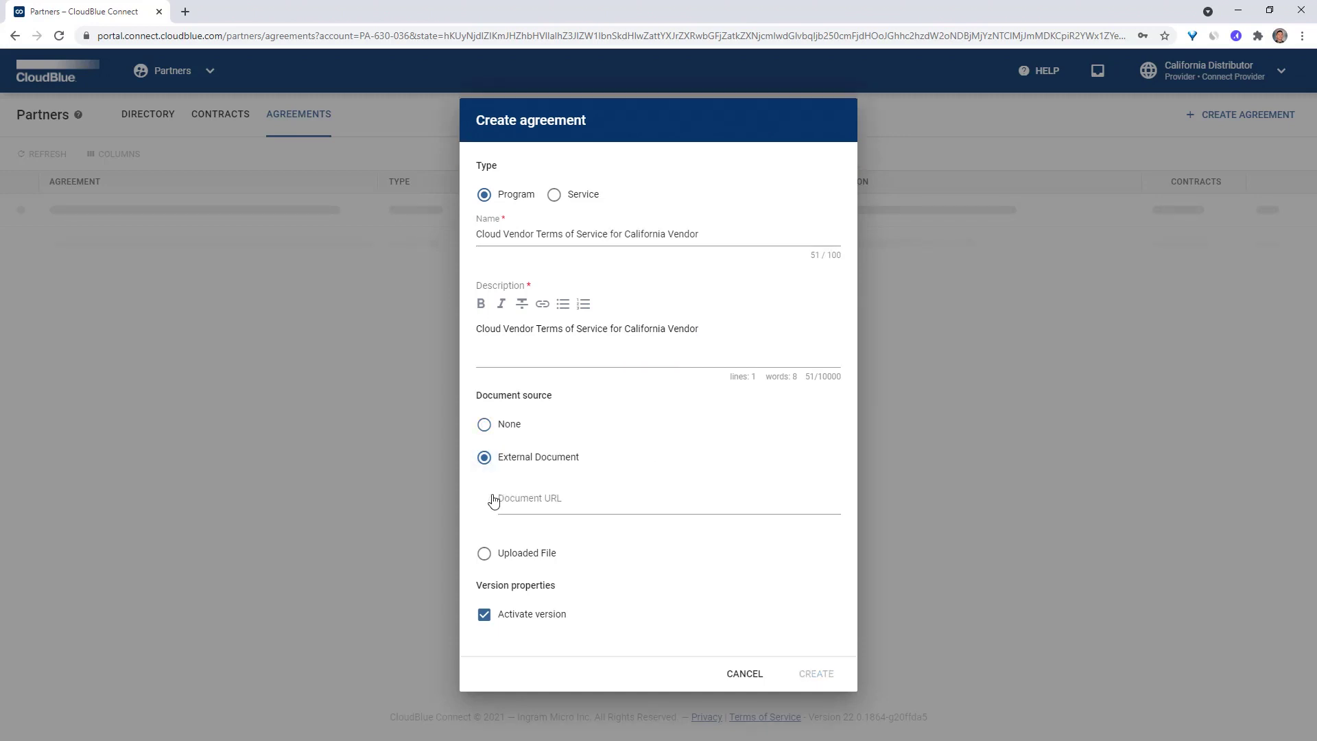
left_click(493, 501)
left_click(478, 499)
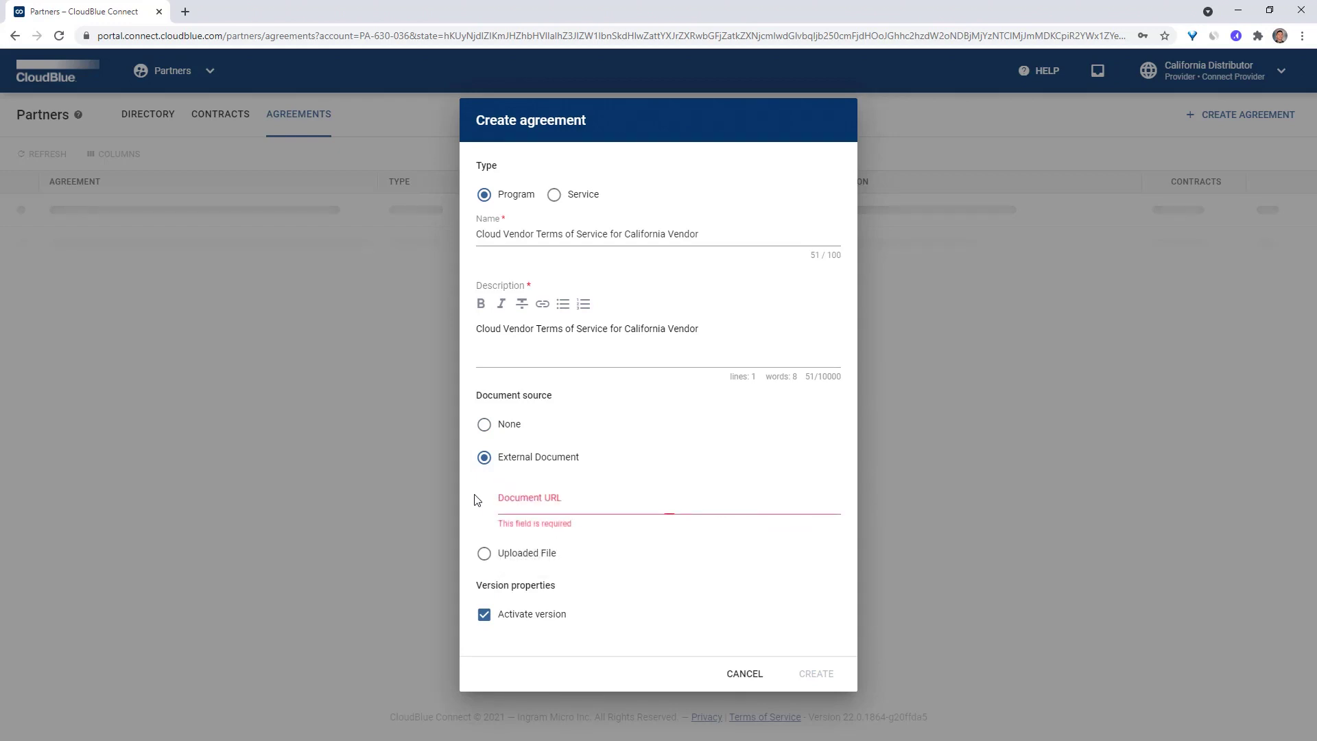
left_click(494, 553)
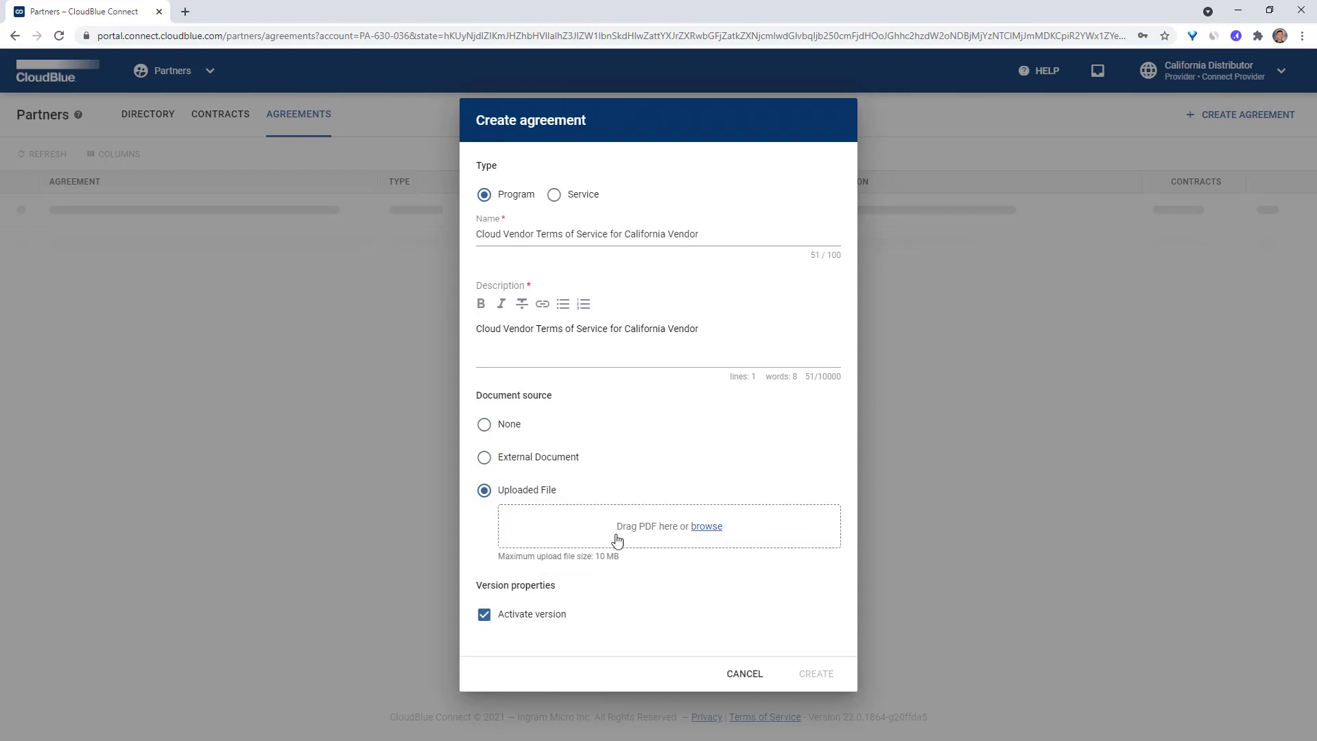
left_click(662, 542)
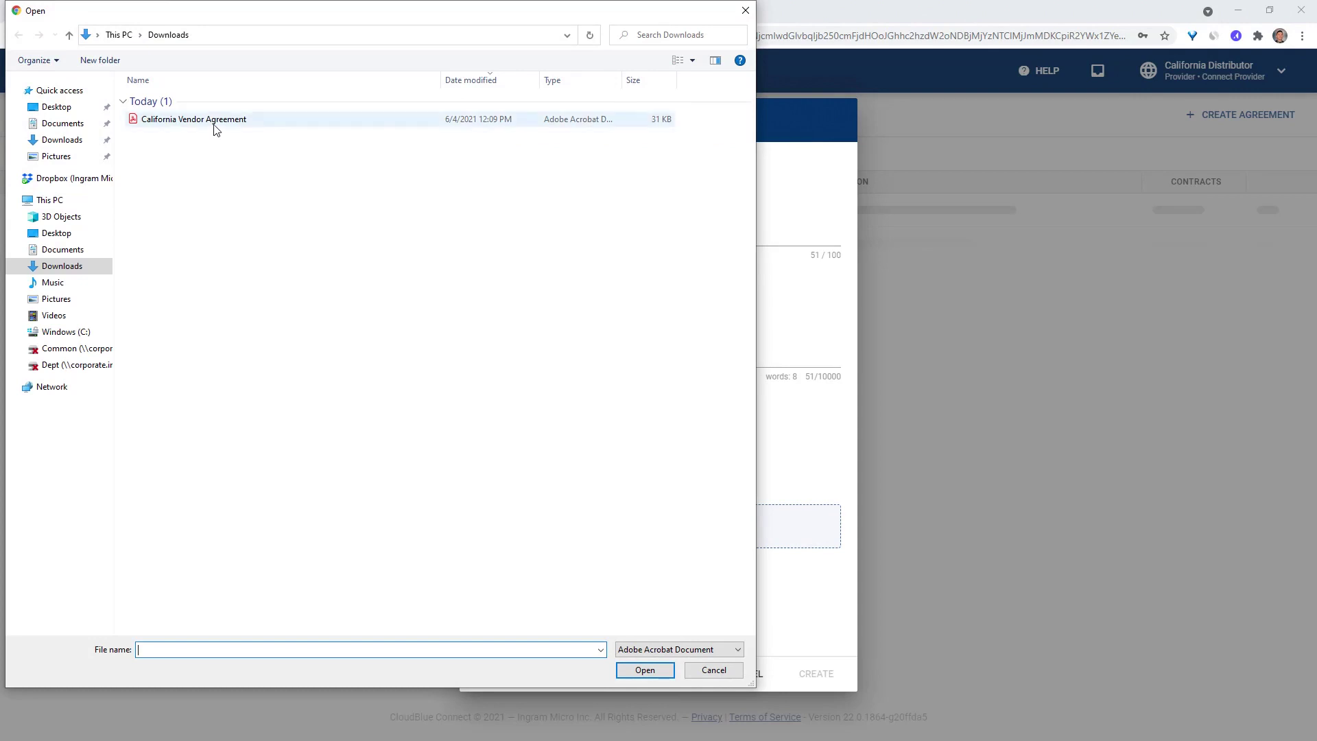
double_click(216, 120)
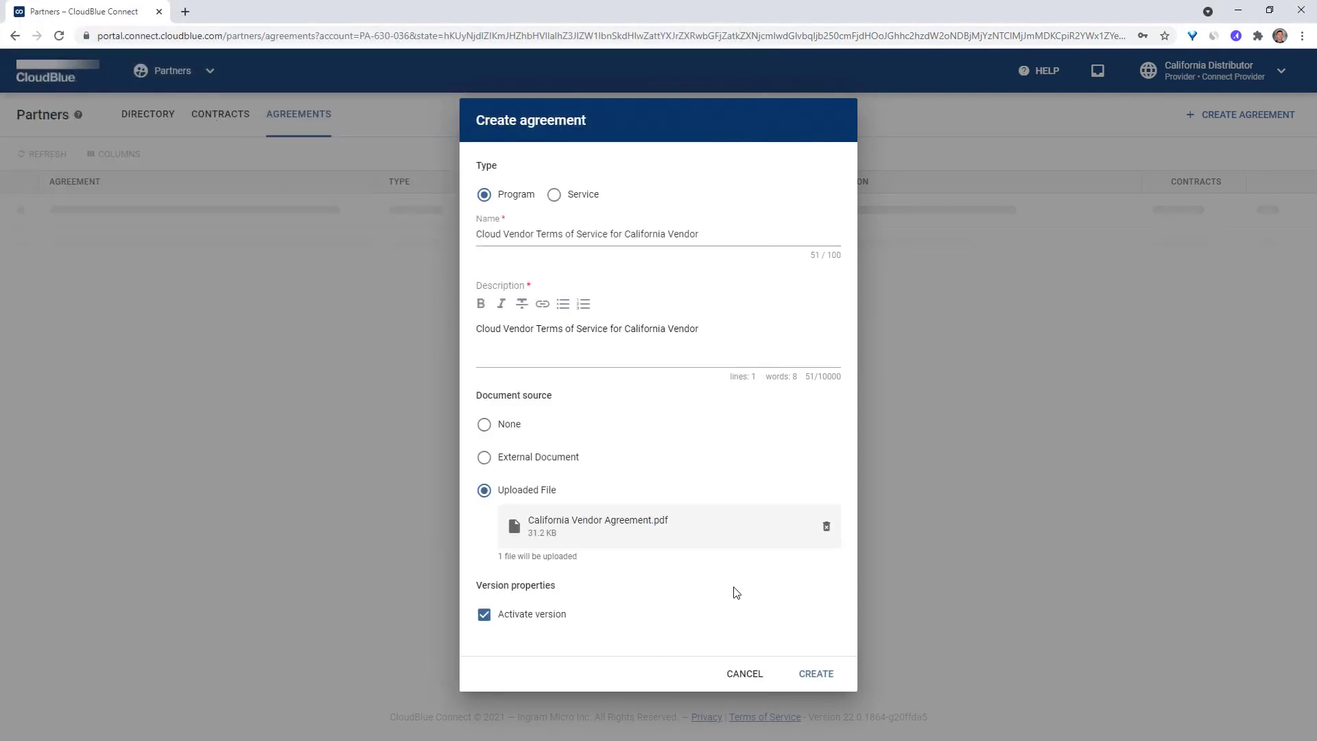
- Save the new agreement, then show the empty Contracts list
left_click(810, 675)
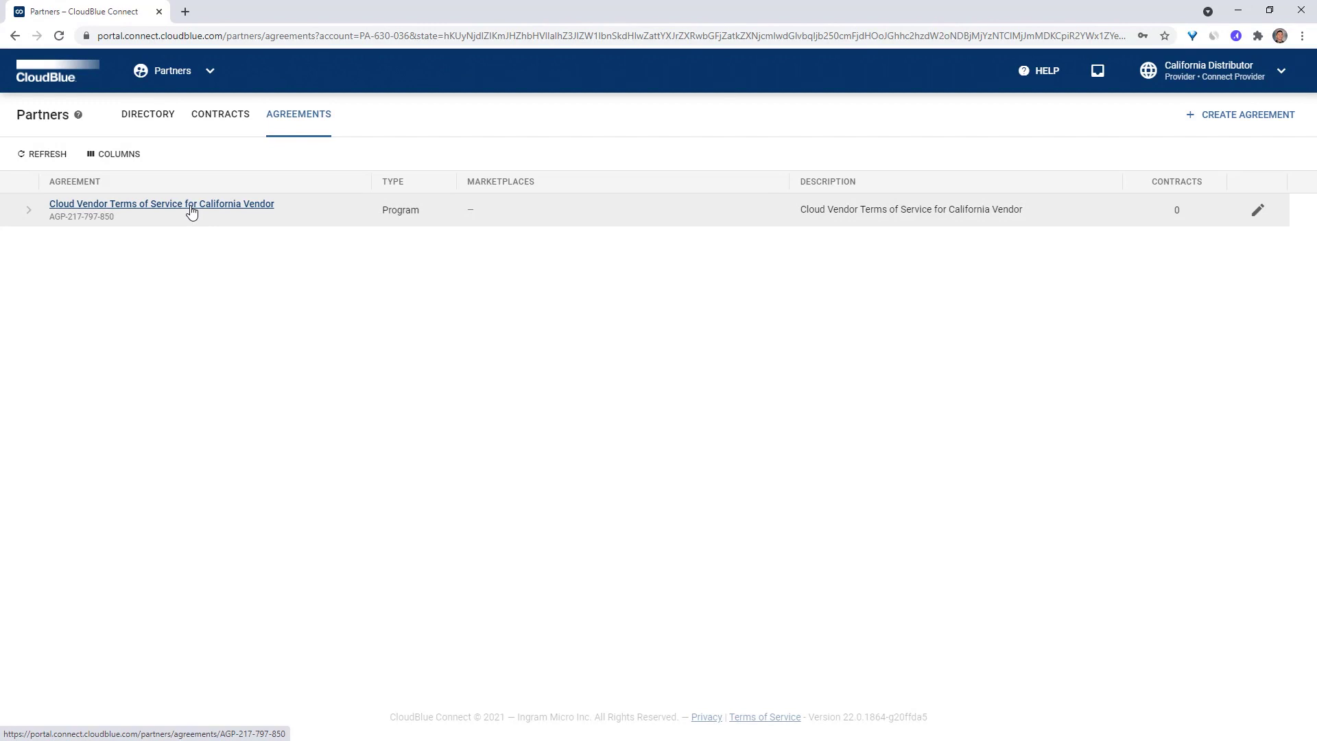
left_click(223, 130)
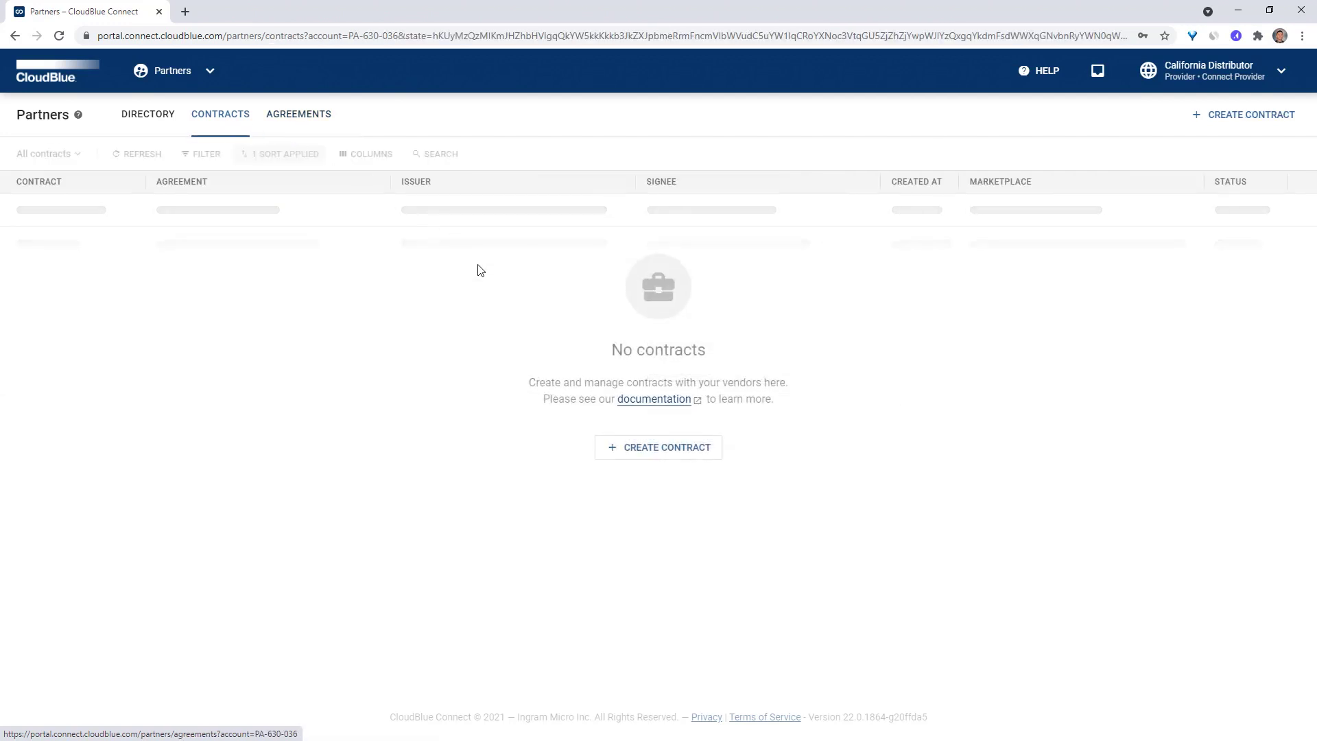
- Start a Program contract using the Cloud Vendor Terms of Service for California Vendor agreement
left_click(648, 457)
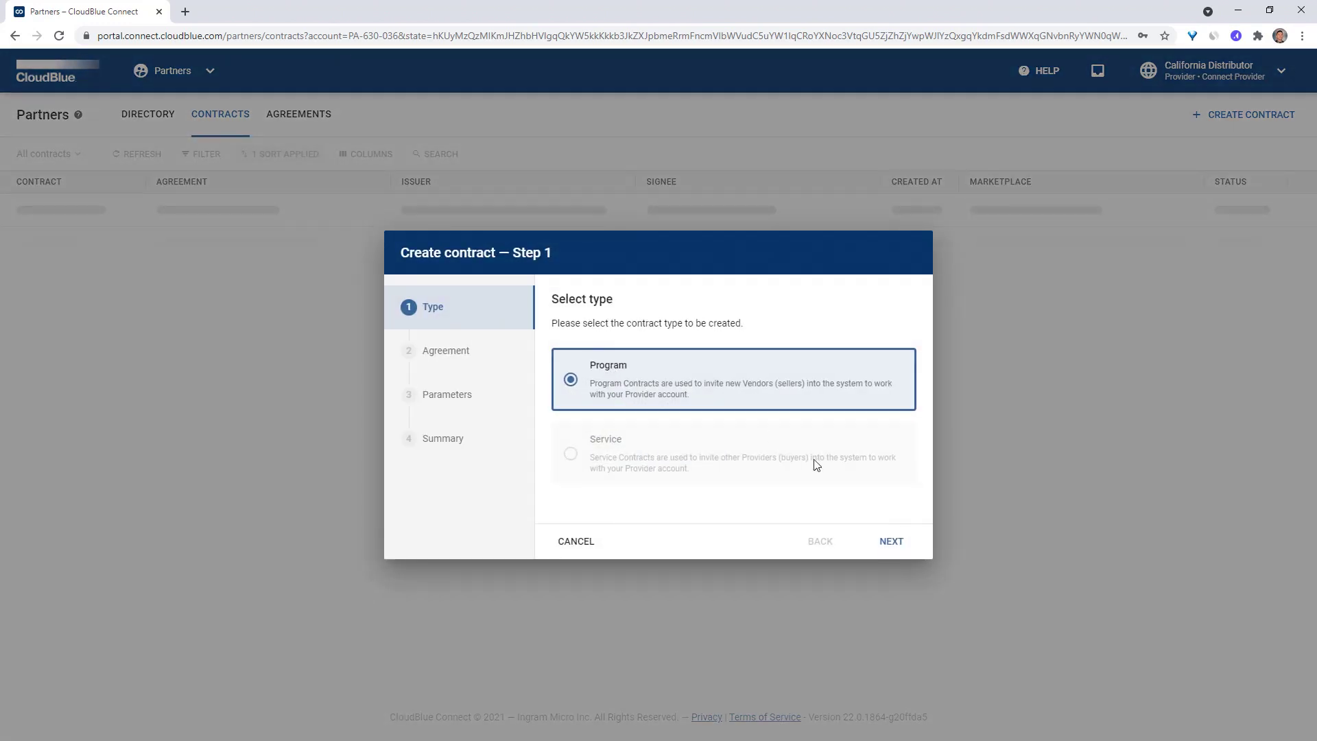
left_click(901, 543)
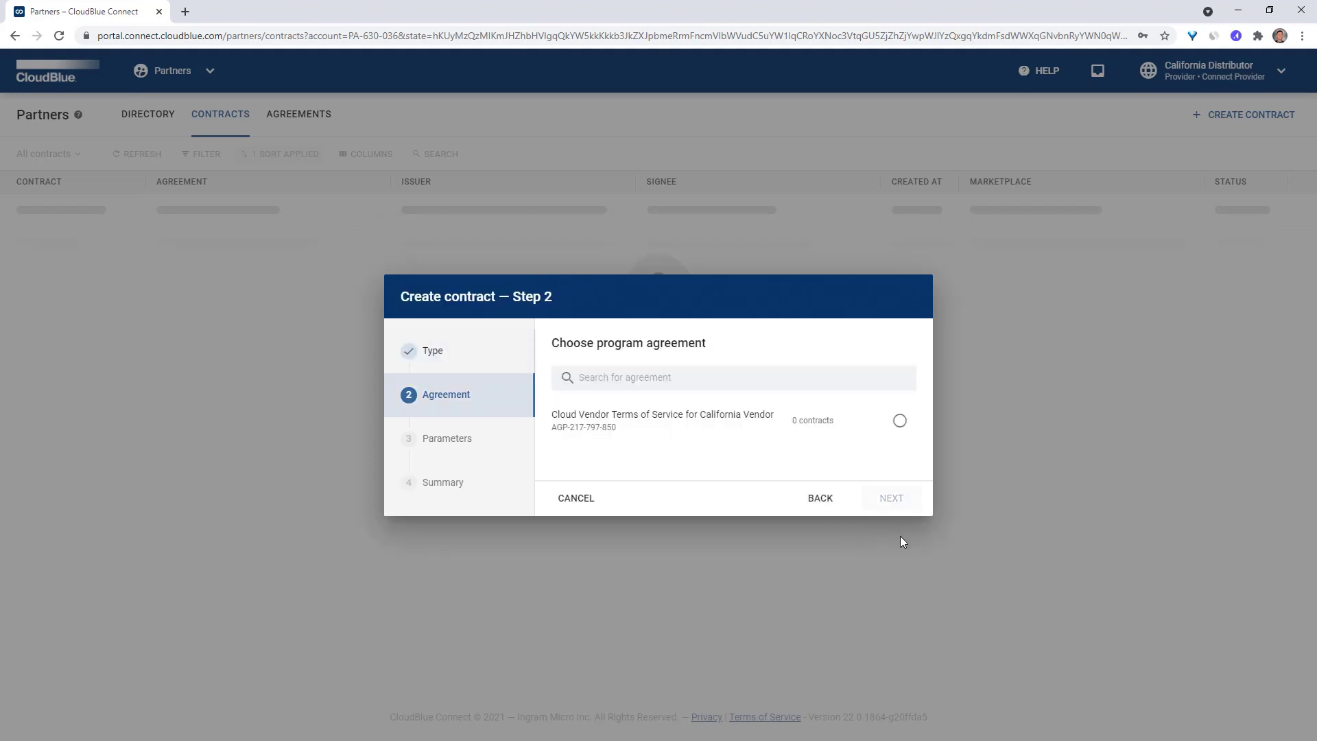
left_click(900, 425)
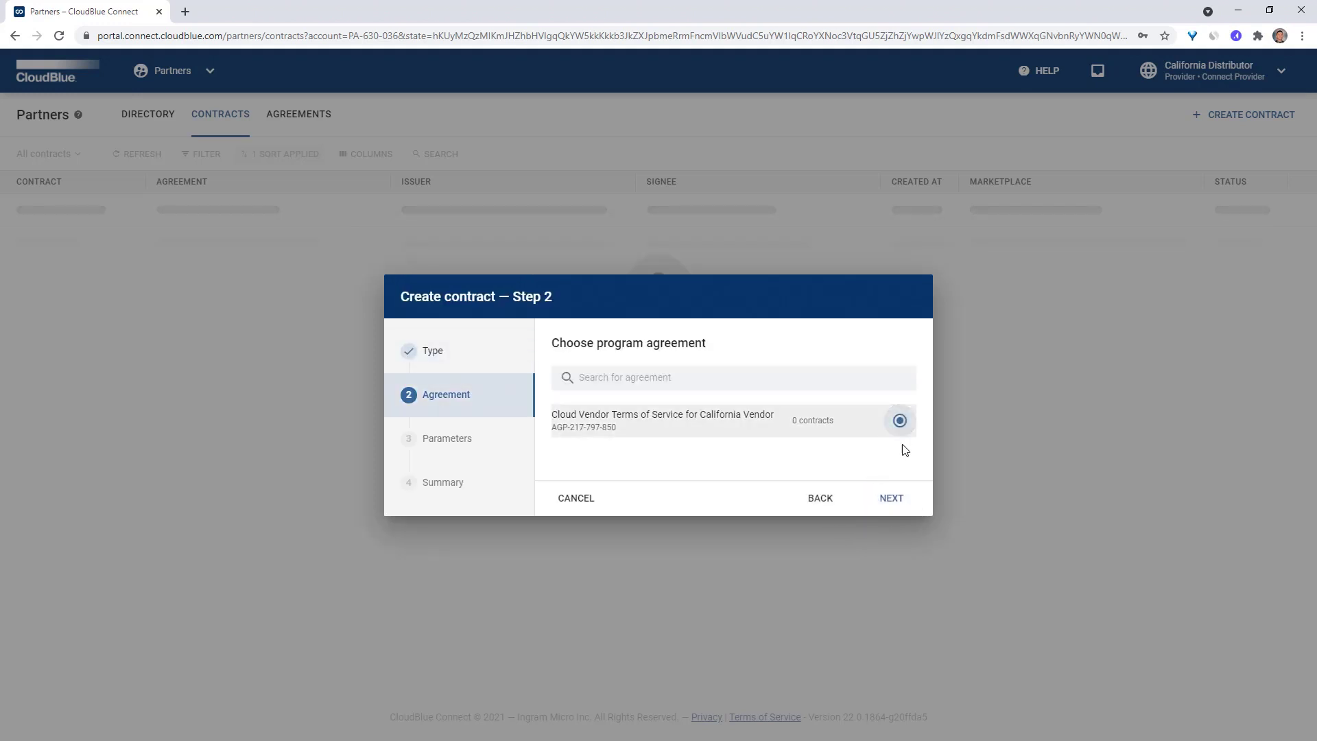
left_click(892, 499)
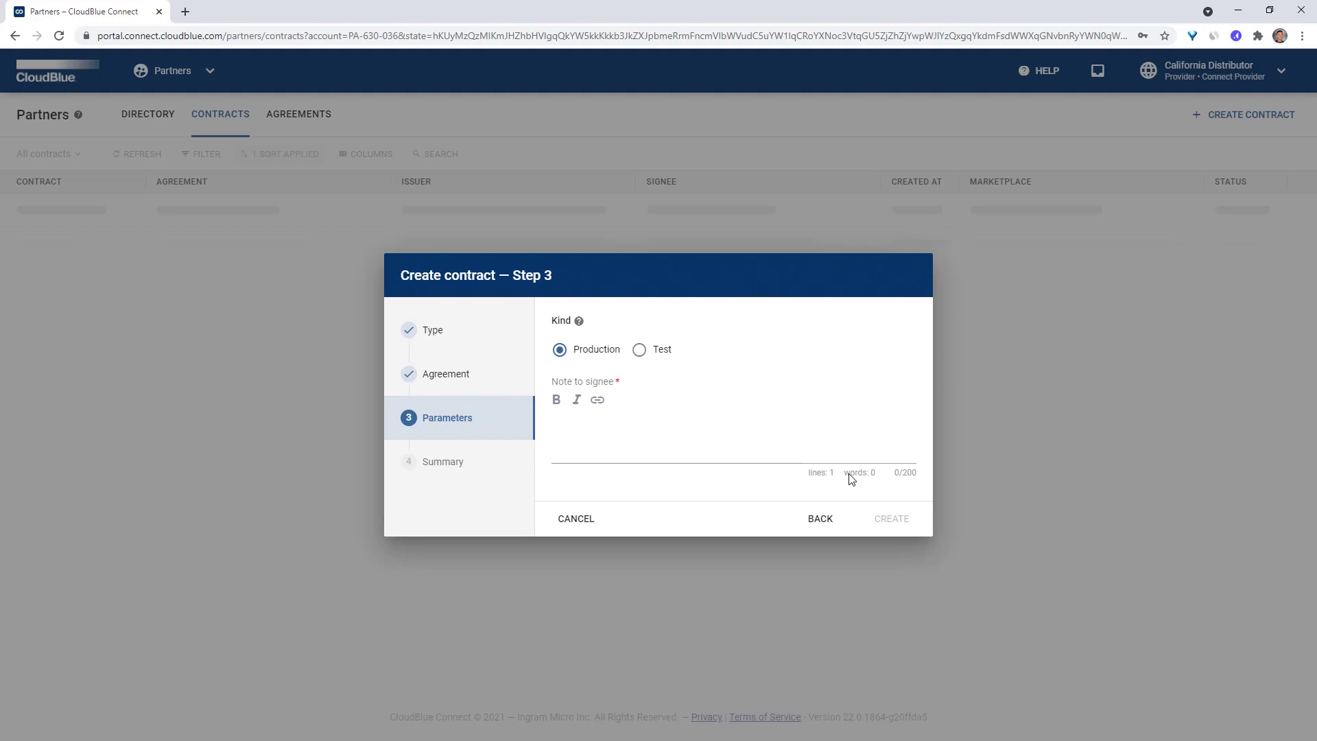
- Enter the agreement title as the note to signee and create the contract
left_click(788, 437)
type("Cloud Vendor Terms of Service for California Vendor")
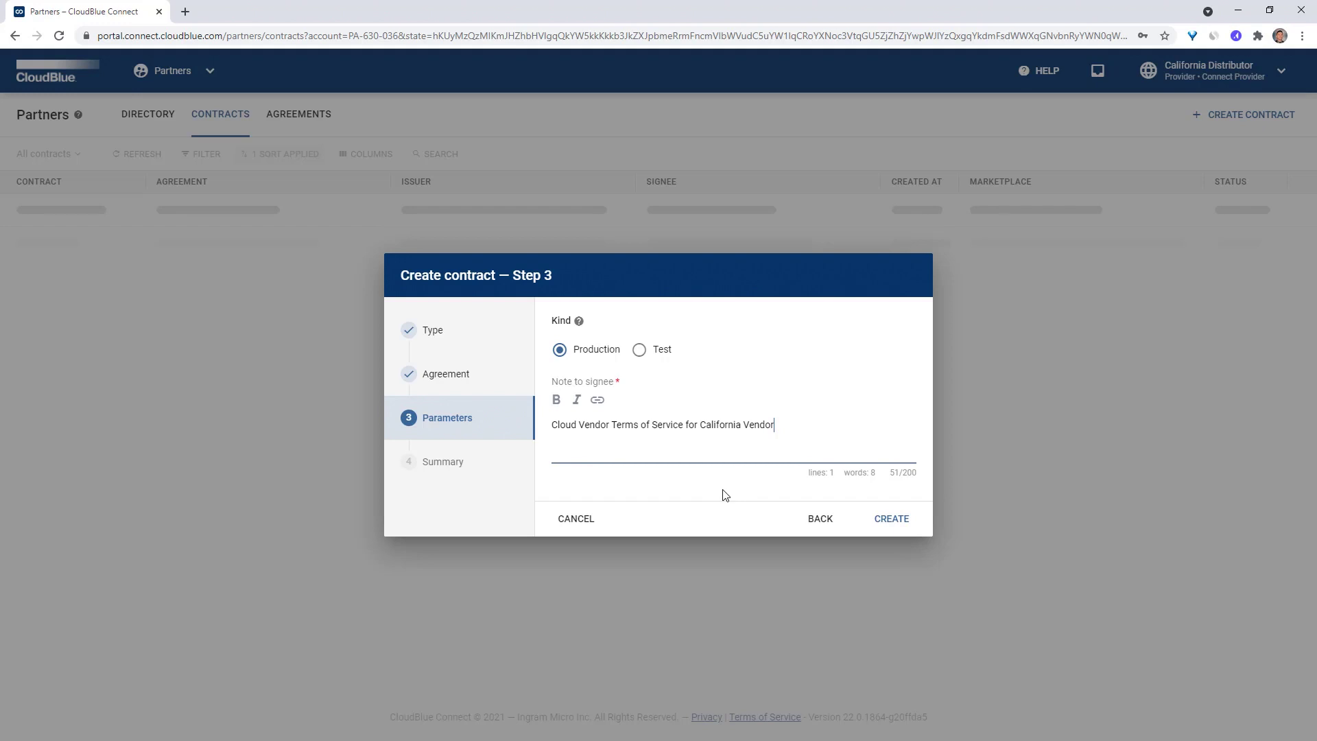
left_click(888, 521)
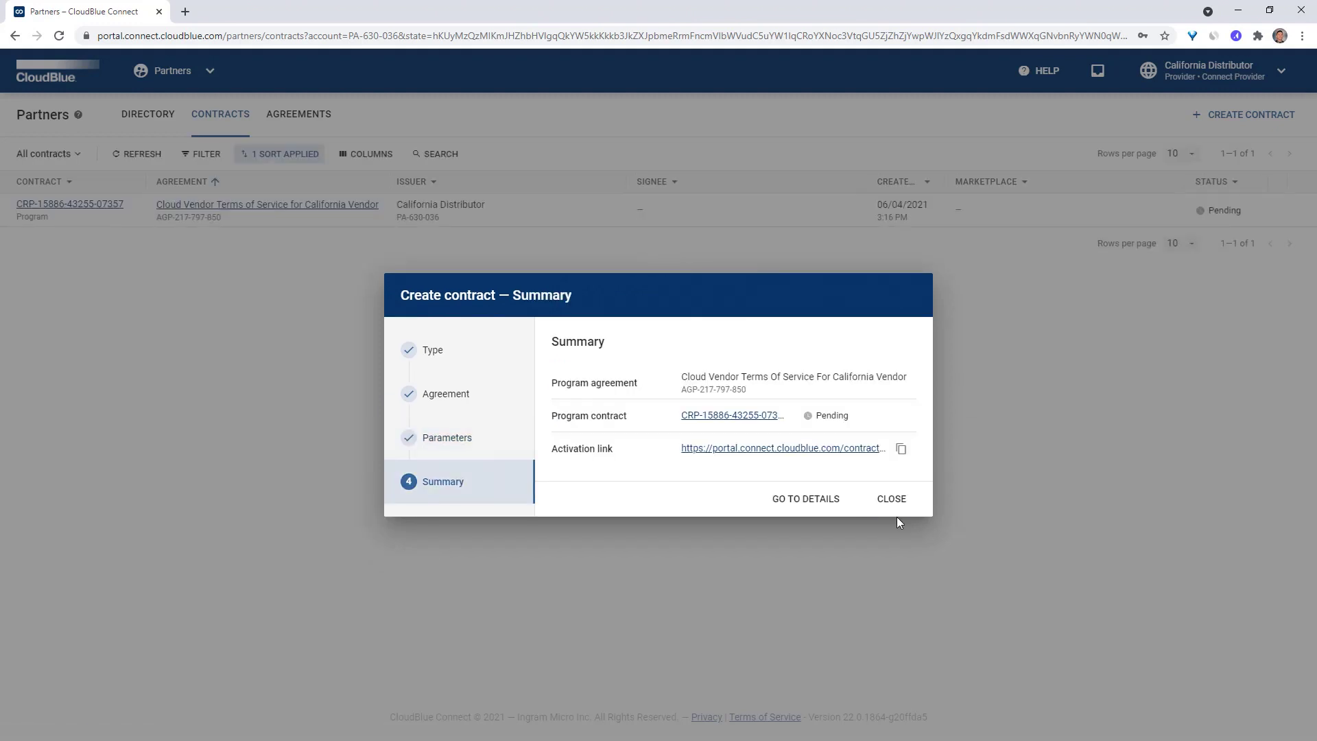
- Copy the contract's activation link for opening in a private window
left_click(901, 450)
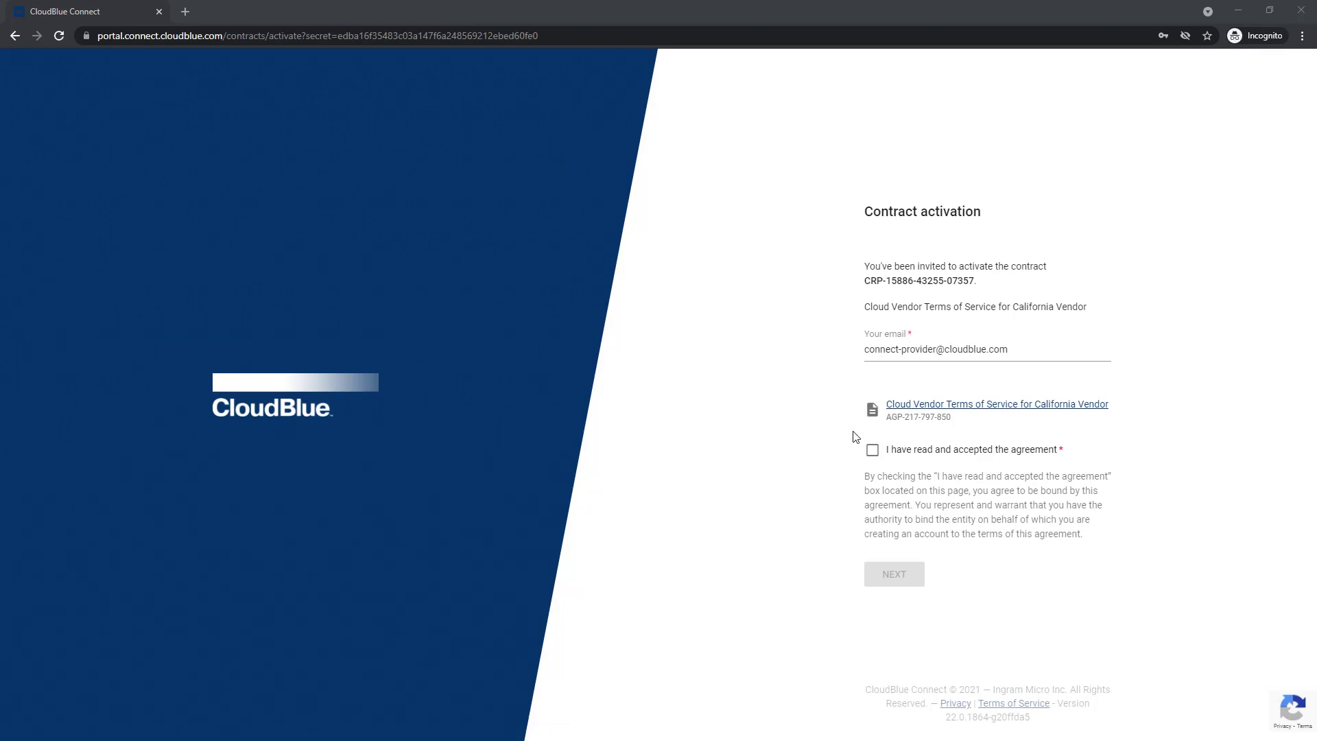
- Accept the agreement terms and sign in with the invitee's password
left_click(869, 453)
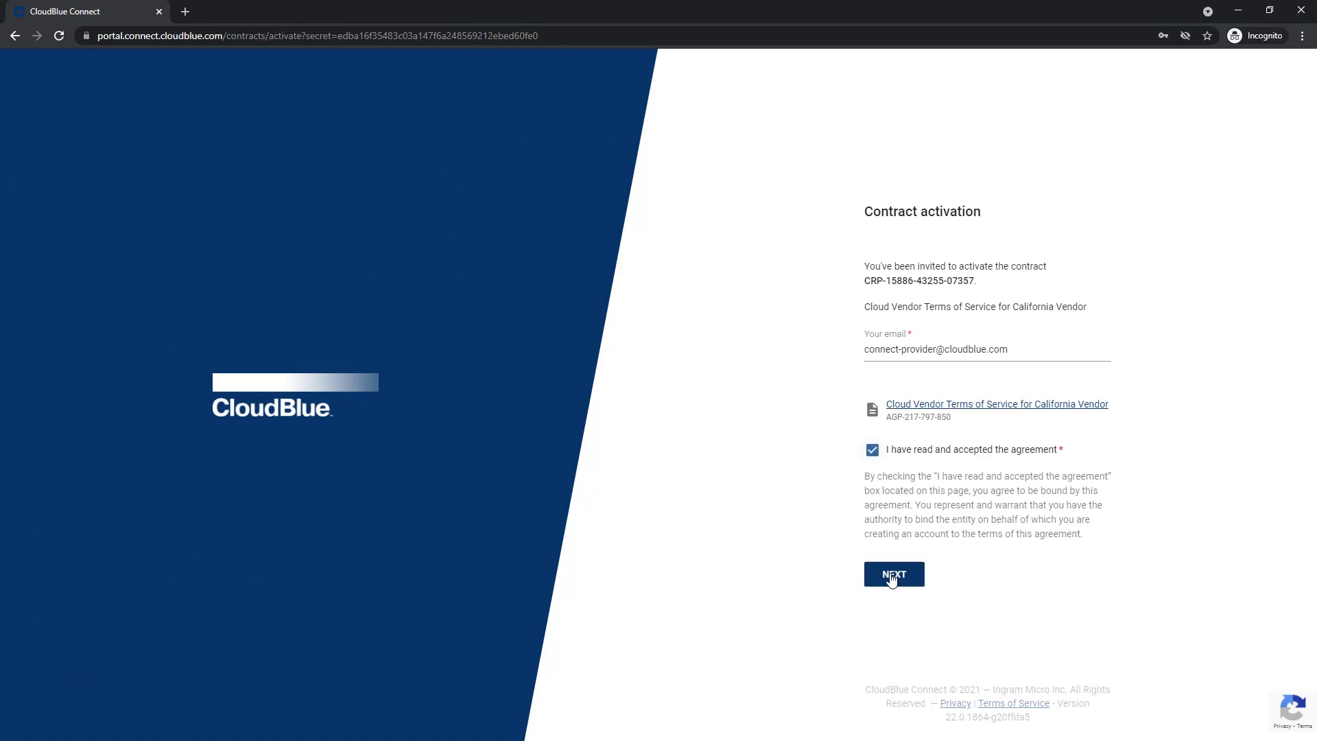
left_click(892, 579)
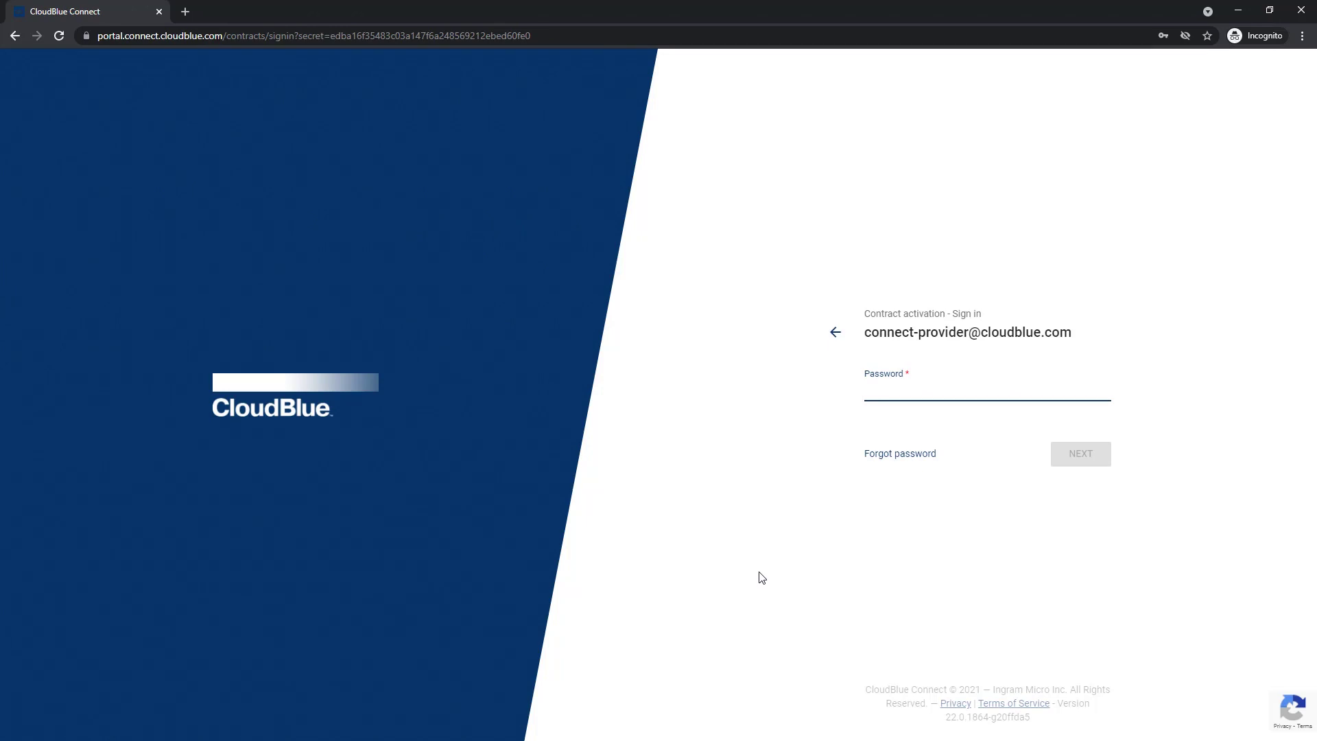
type("**********")
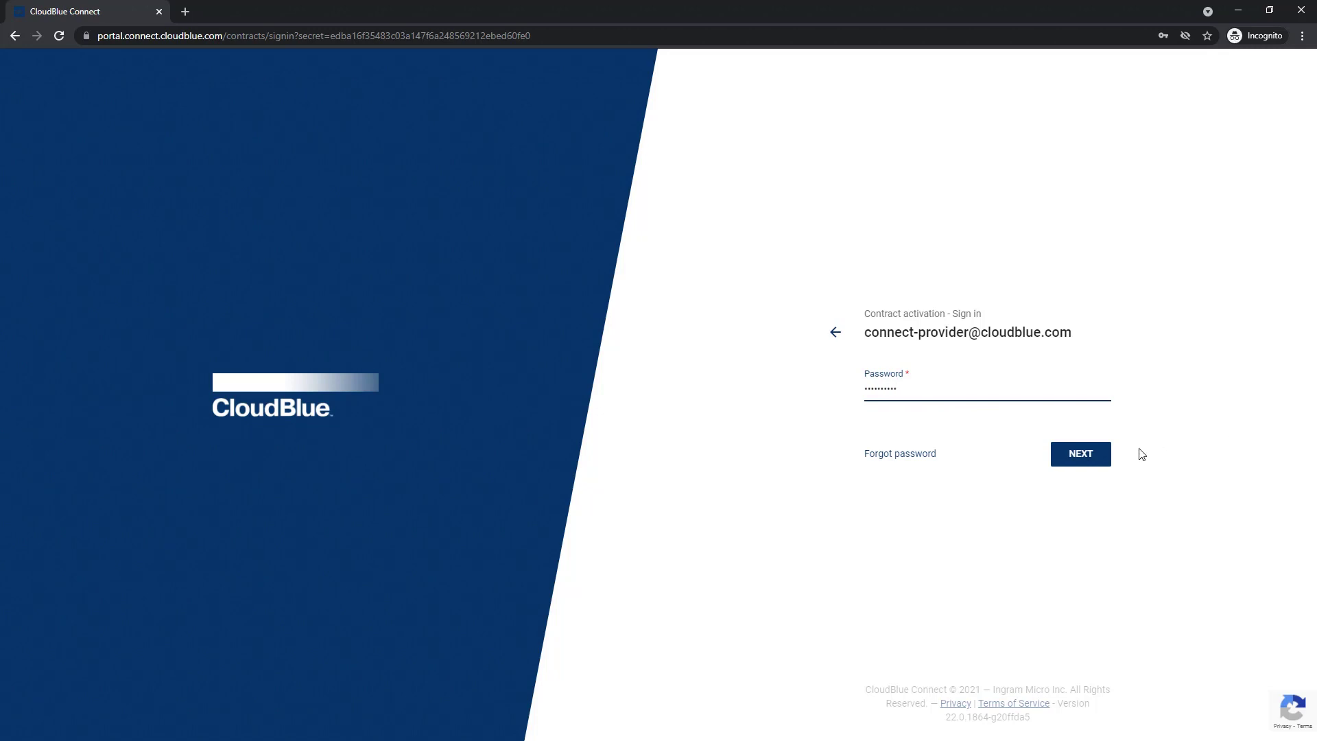
left_click(1085, 459)
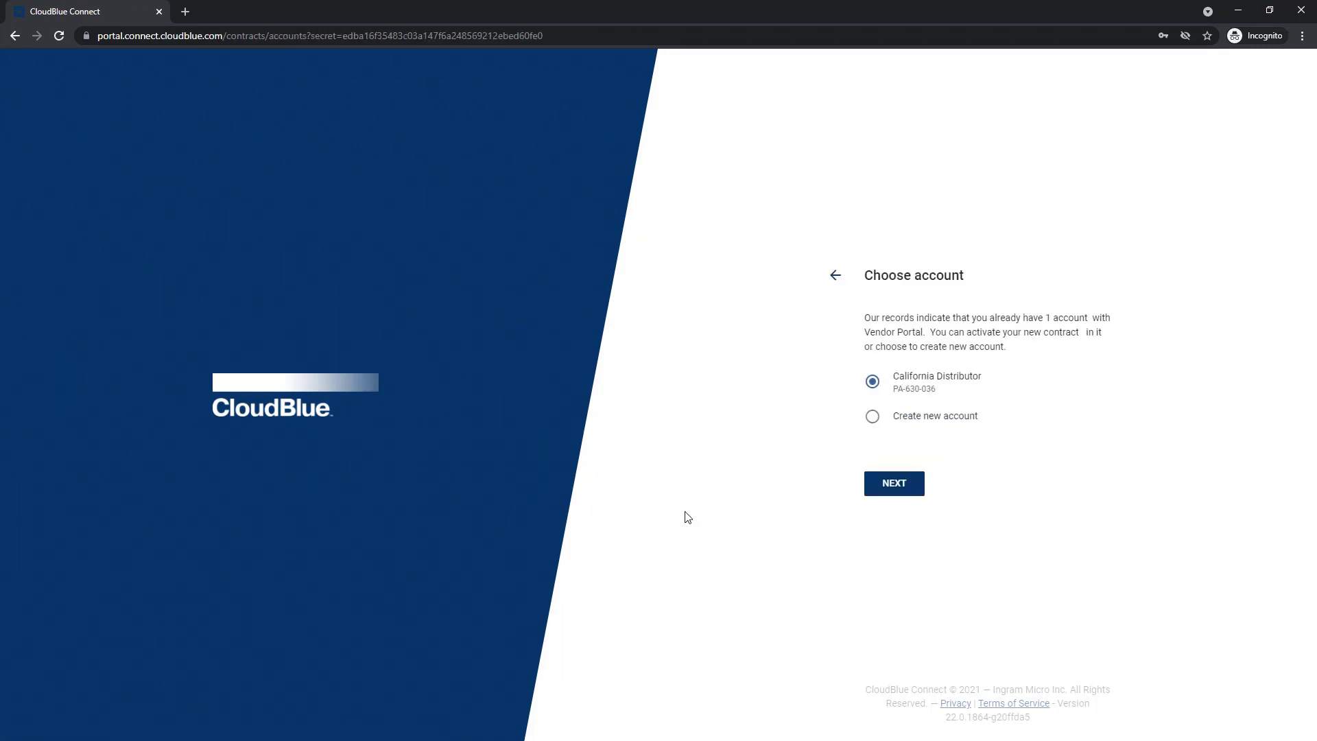
- Choose a new account and give it the company name 'California Vendor'
left_click(876, 418)
left_click(892, 489)
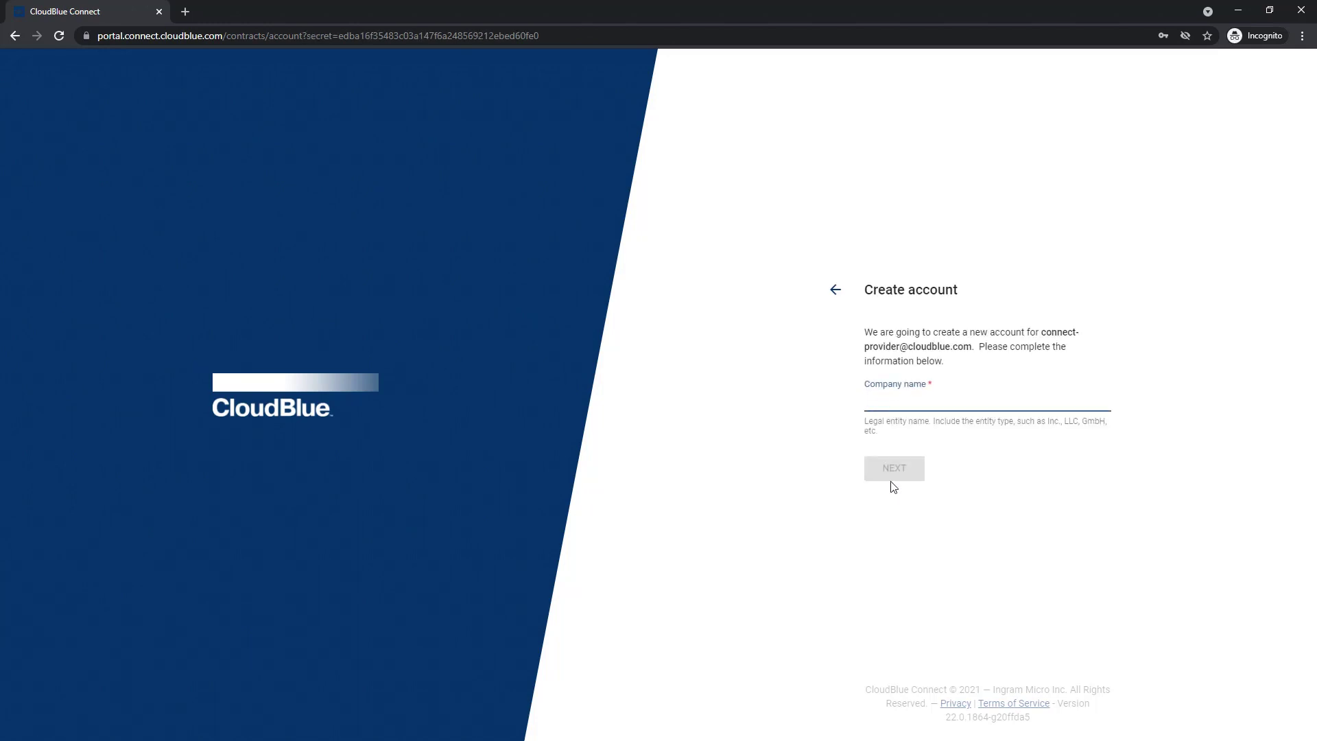
type("California Ven")
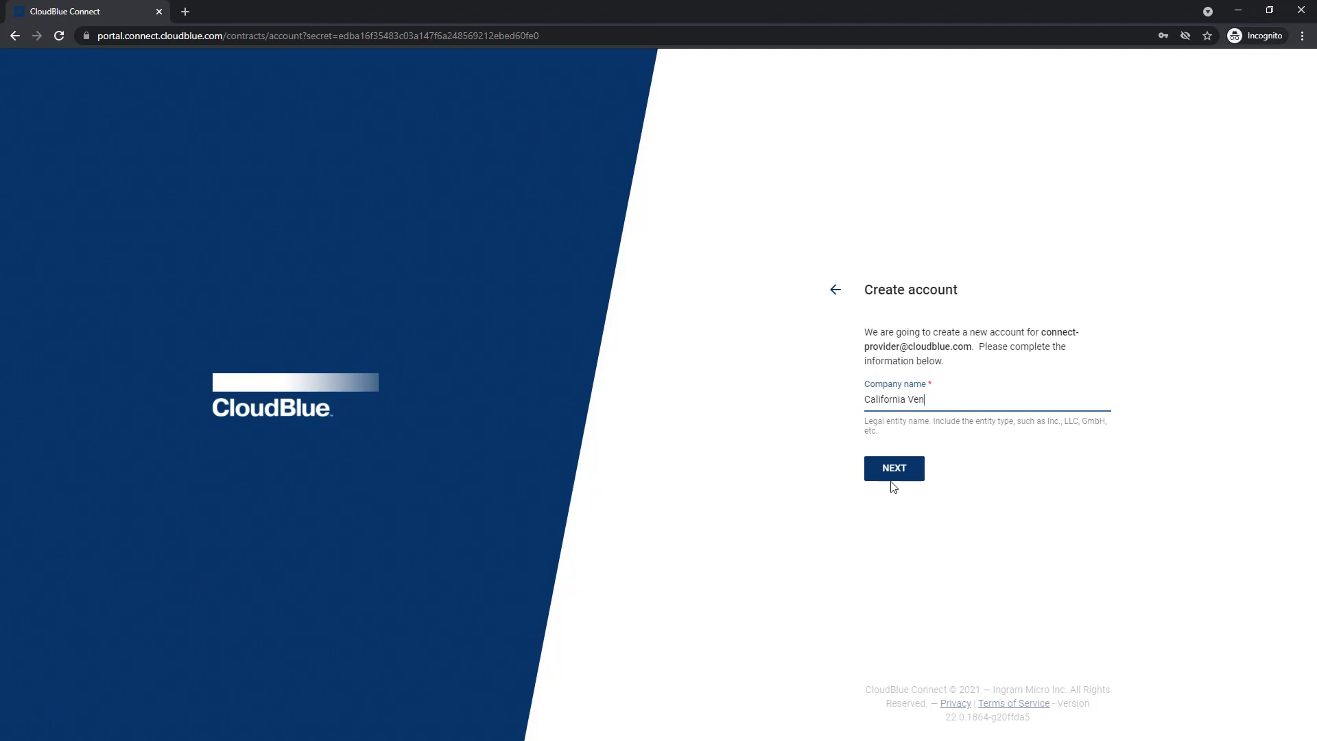
type("dor")
left_click(895, 478)
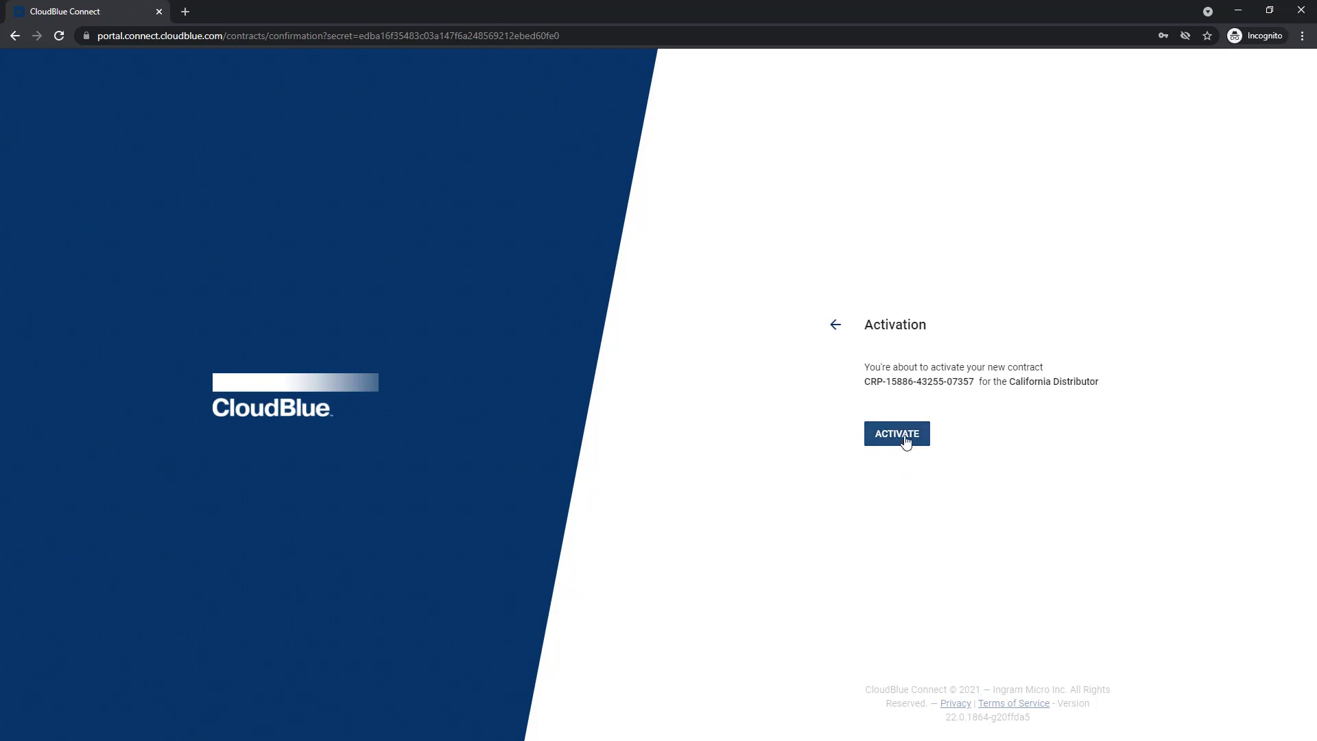
- Activate the contract and continue to the California Vendor account dashboard
left_click(905, 446)
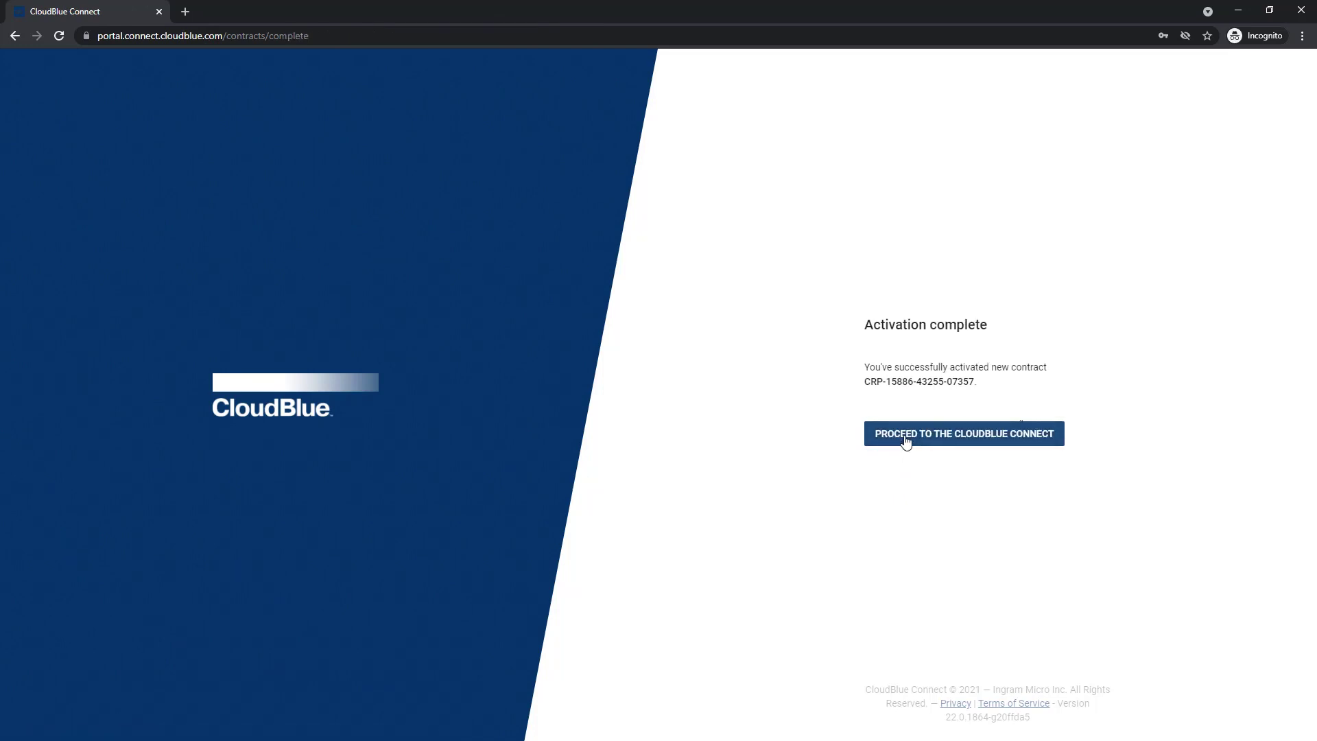
left_click(906, 439)
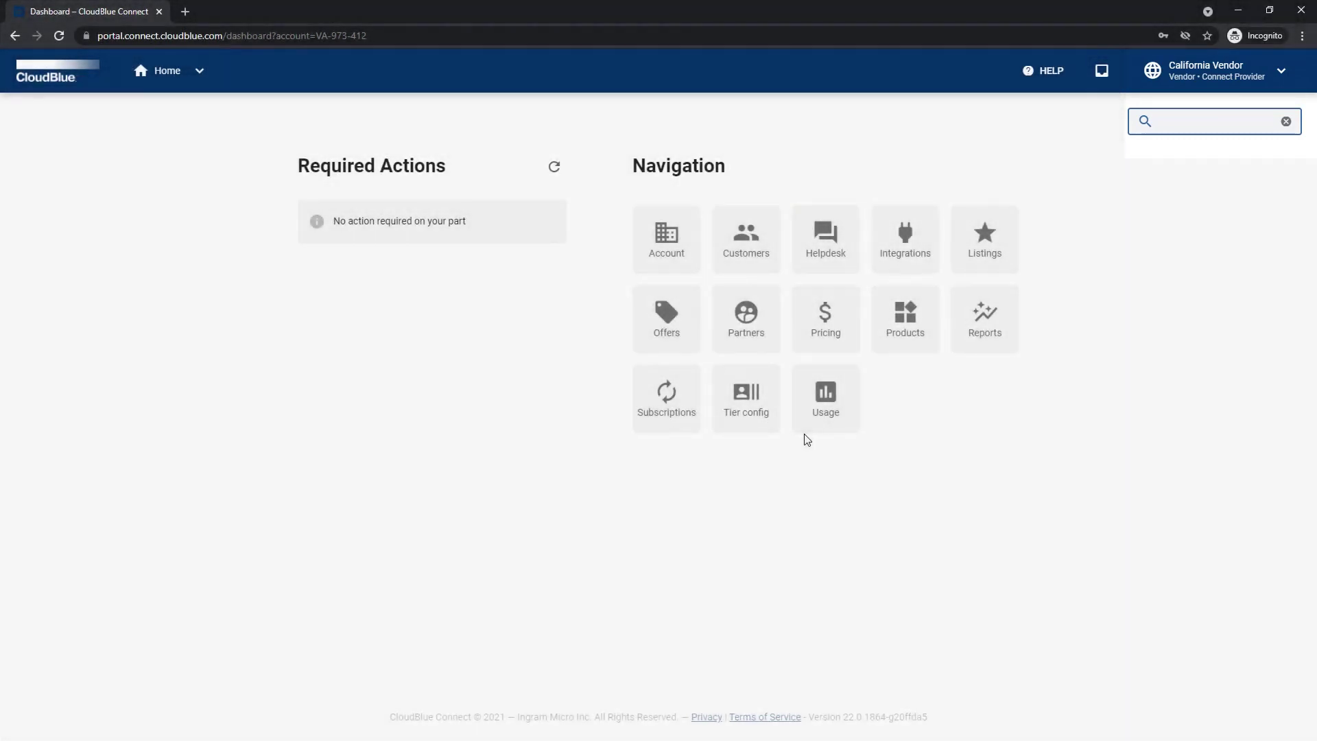
- Open the Partners directory and switch the active account from California Vendor to California Distributor
left_click(747, 335)
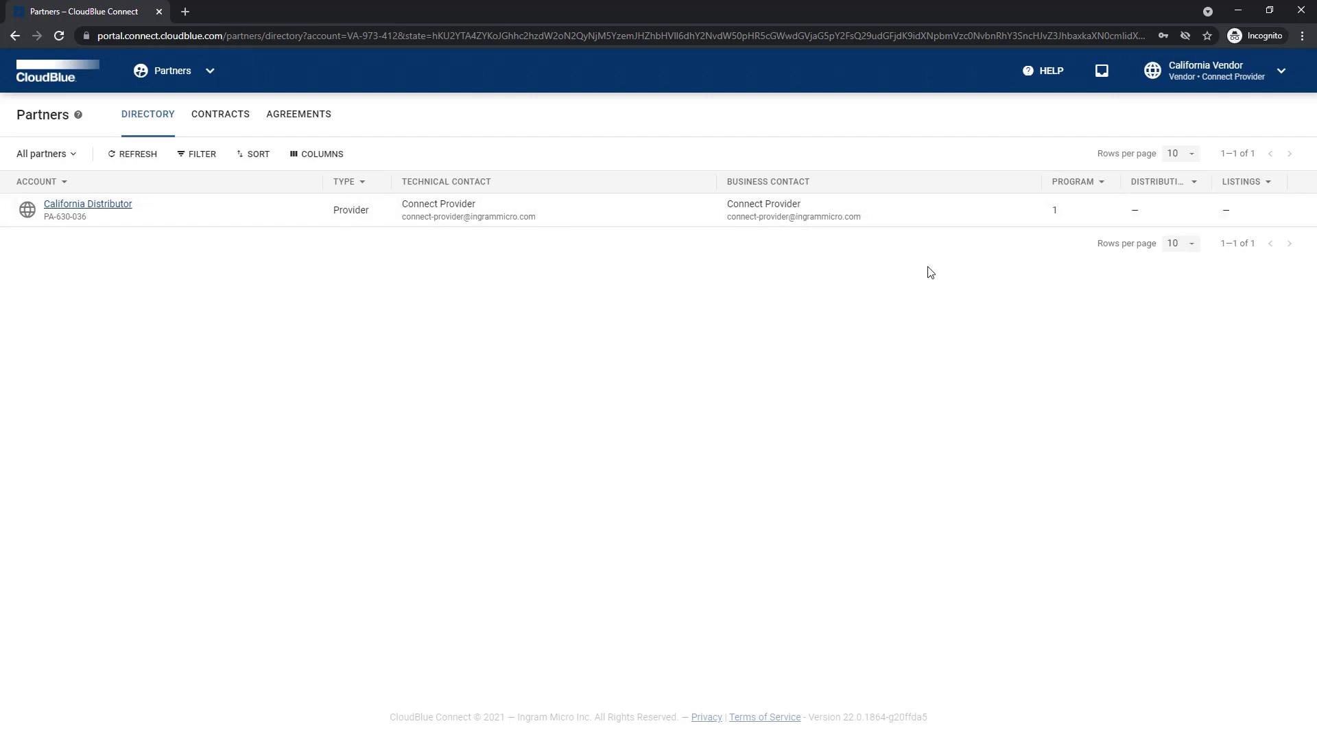
left_click(1200, 86)
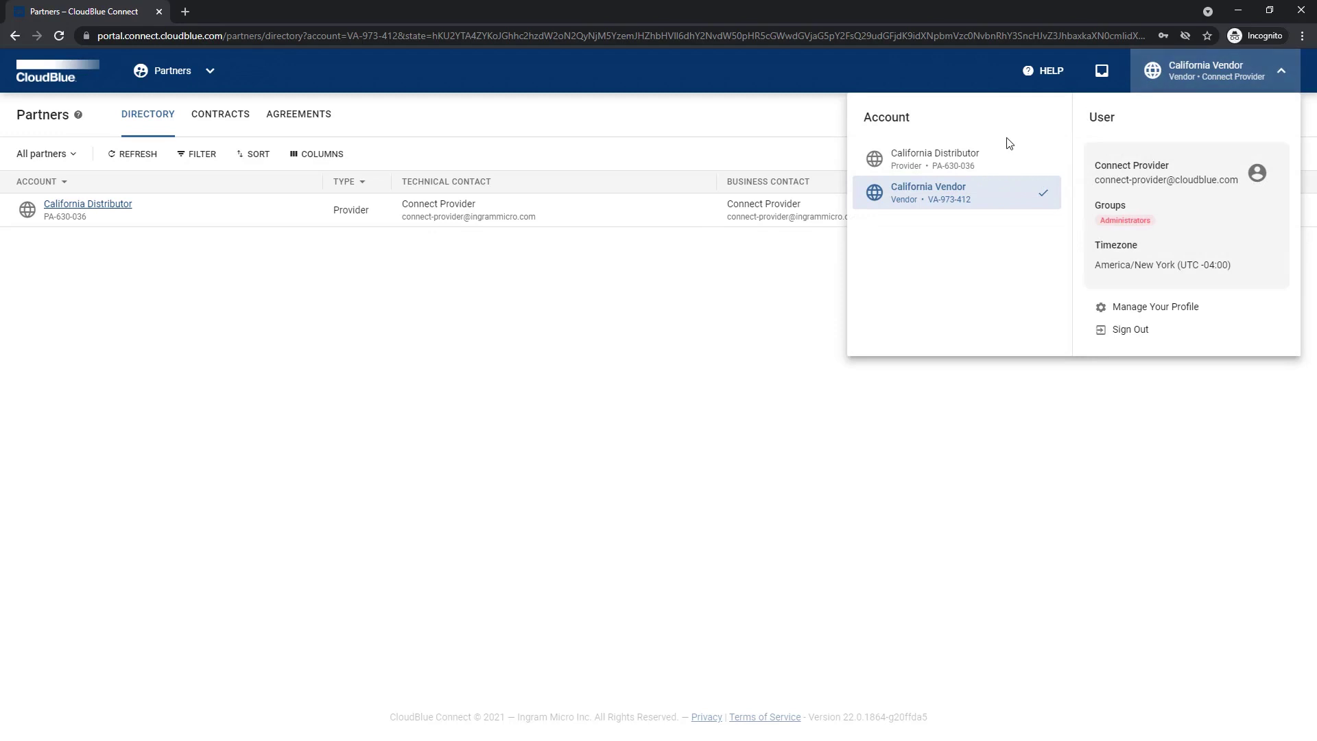
left_click(955, 155)
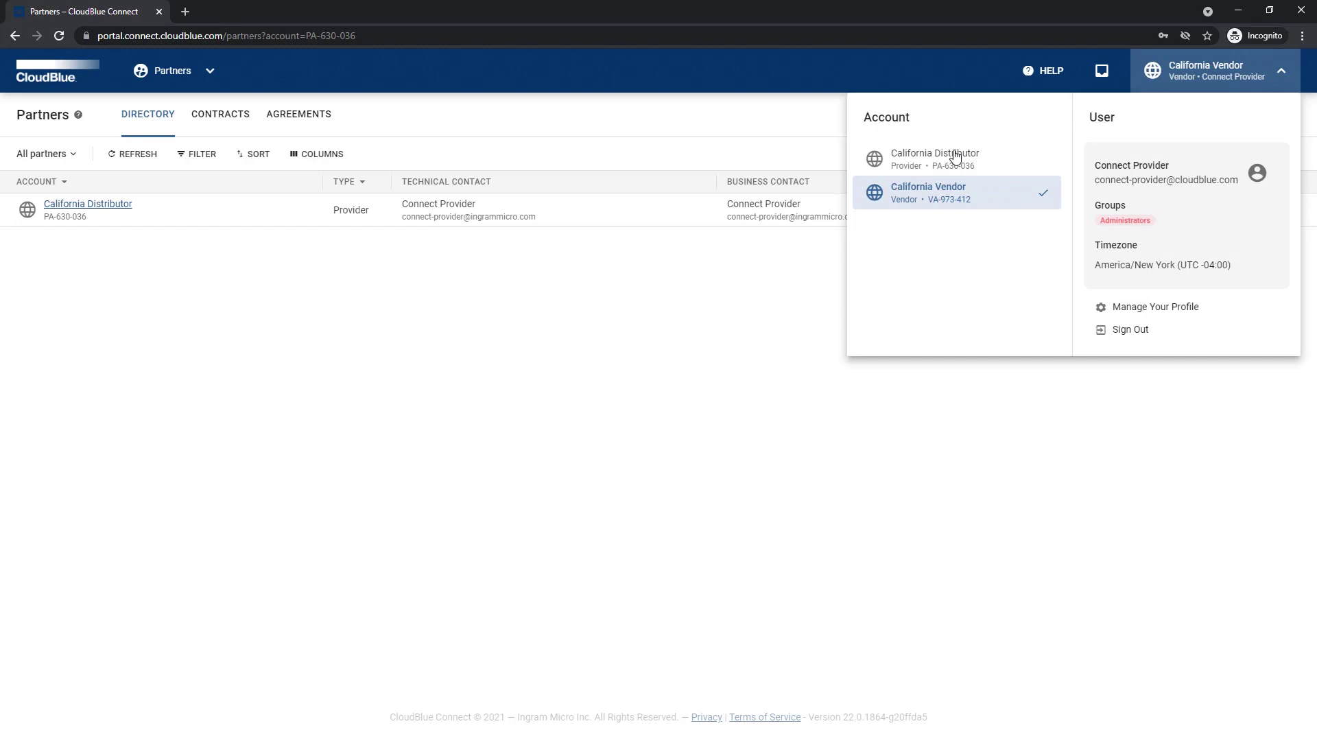
left_click(956, 155)
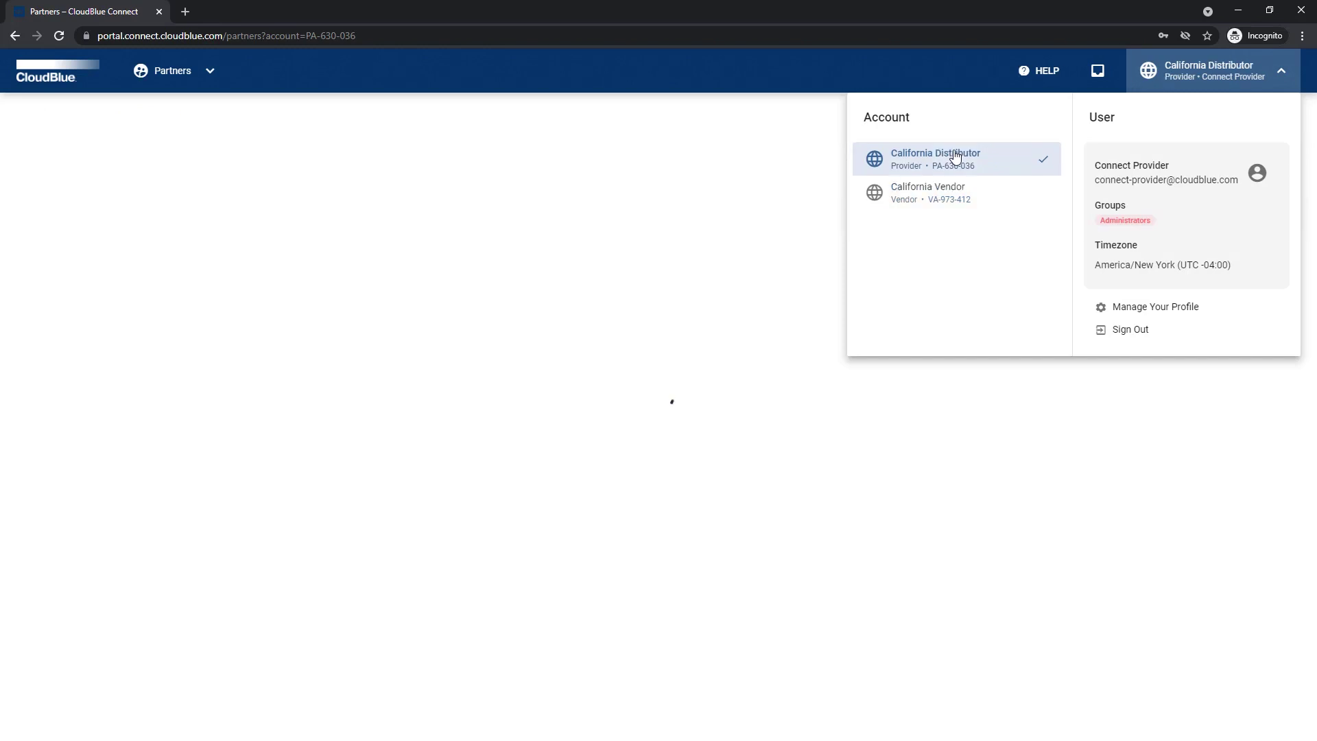